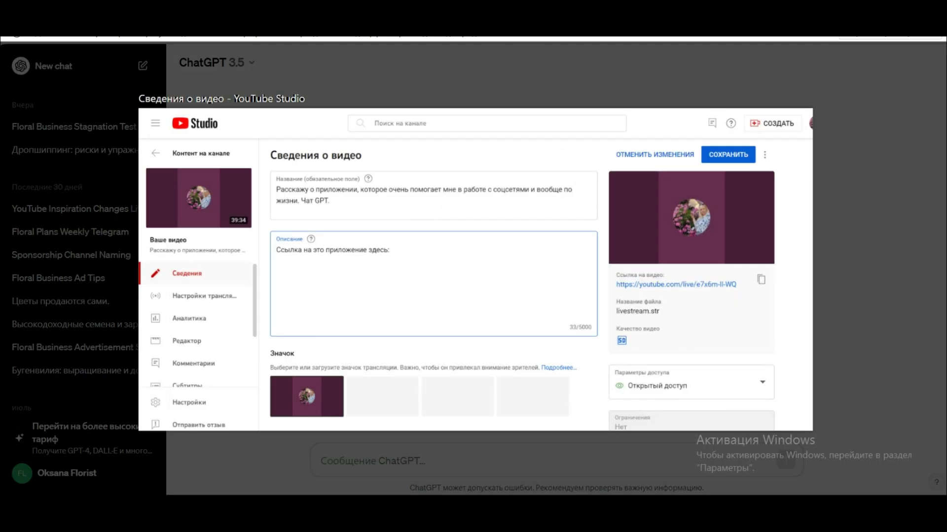
Copy the video's title from its YouTube Studio details into the message field of a new ChatGPT chat
{"action": "key", "text": "alt+Tab"}
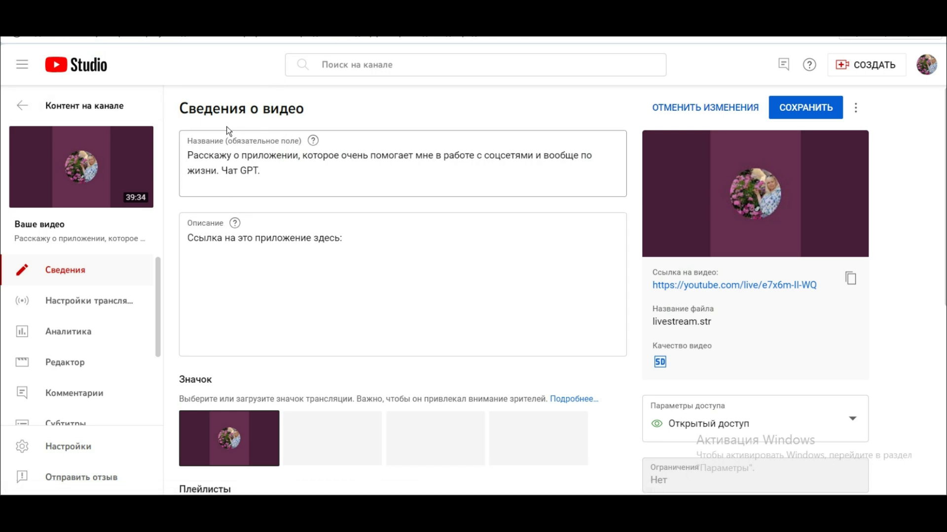
{"action": "left_click_drag", "start_coordinate": [189, 155], "coordinate": [282, 170]}
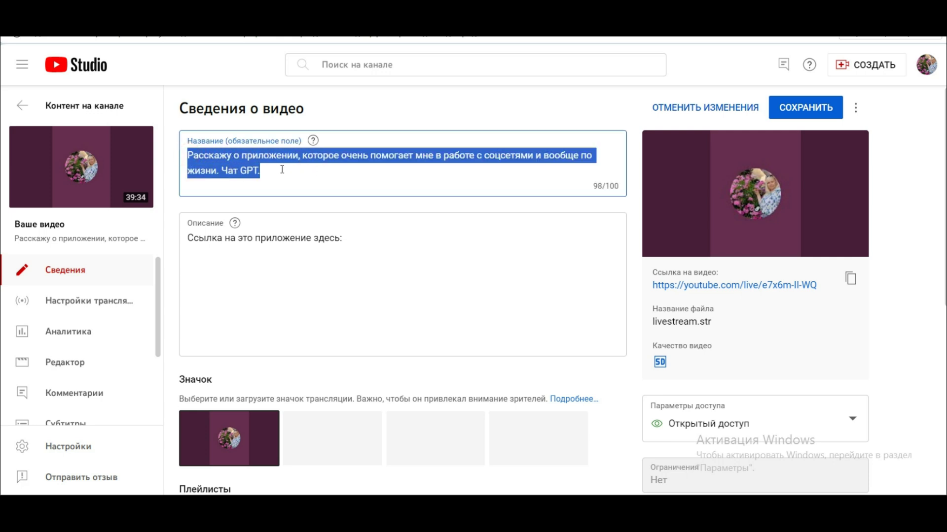
{"action": "right_click", "coordinate": [219, 163]}
{"action": "left_click", "coordinate": [253, 190]}
{"action": "key", "text": "ctrl+Tab"}
{"action": "left_click", "coordinate": [340, 461]}
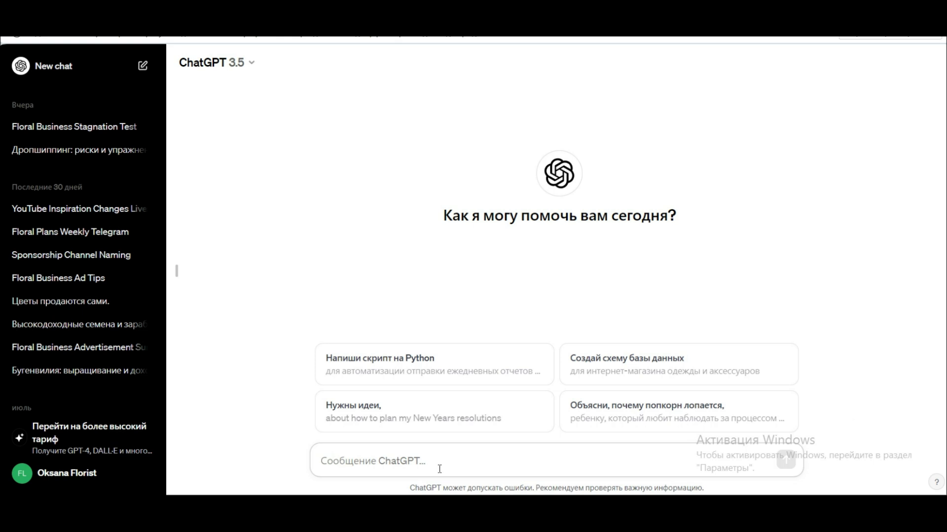
{"action": "key", "text": "ctrl+v"}
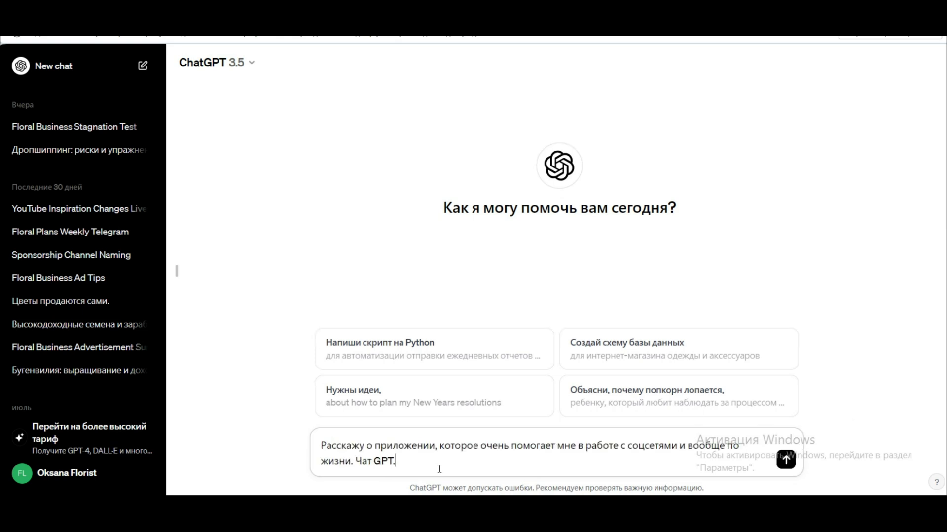
Put "Напиши мне описание к видео на тему:" before the pasted title and send the prompt
{"action": "left_click", "coordinate": [321, 445]}
{"action": "type", "text": "Нпп"}
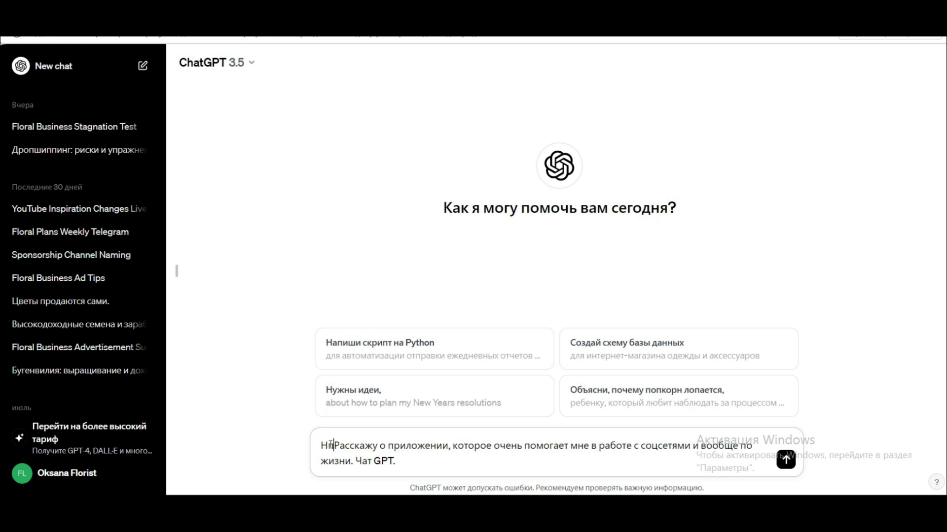
{"action": "type", "text": "иши мне описание к видео на те"}
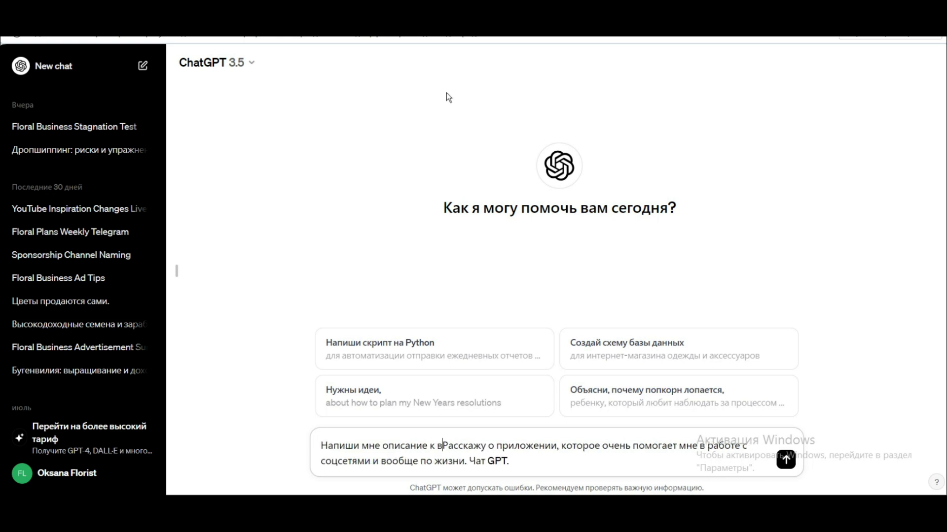
{"action": "type", "text": "му"}
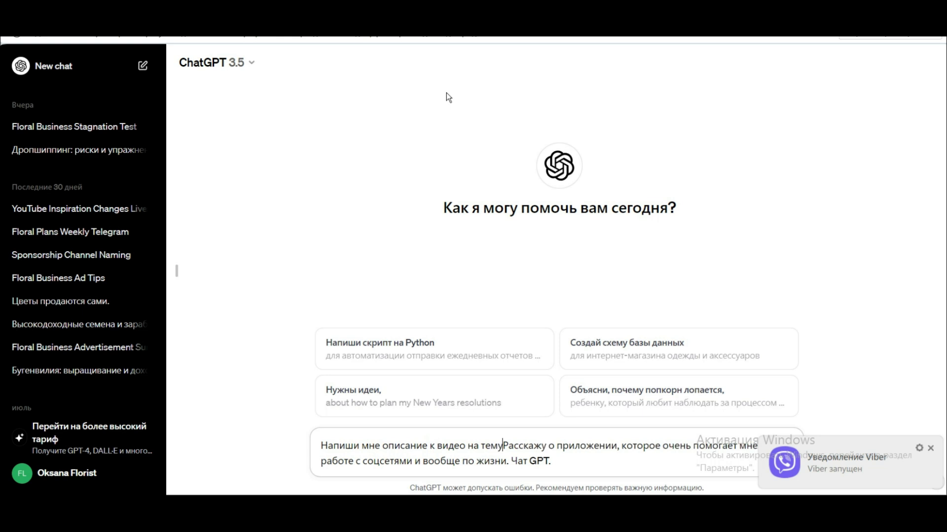
{"action": "type", "text": ":"}
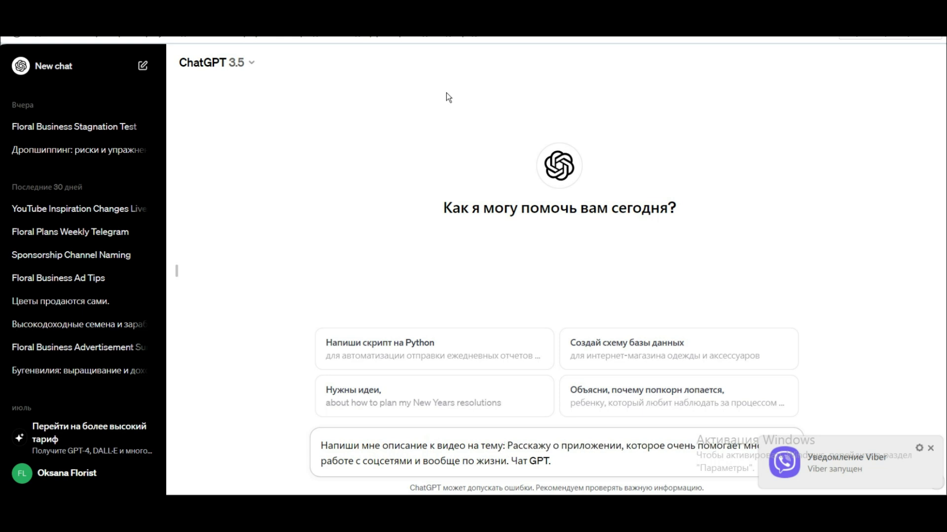
{"action": "key", "text": "Return"}
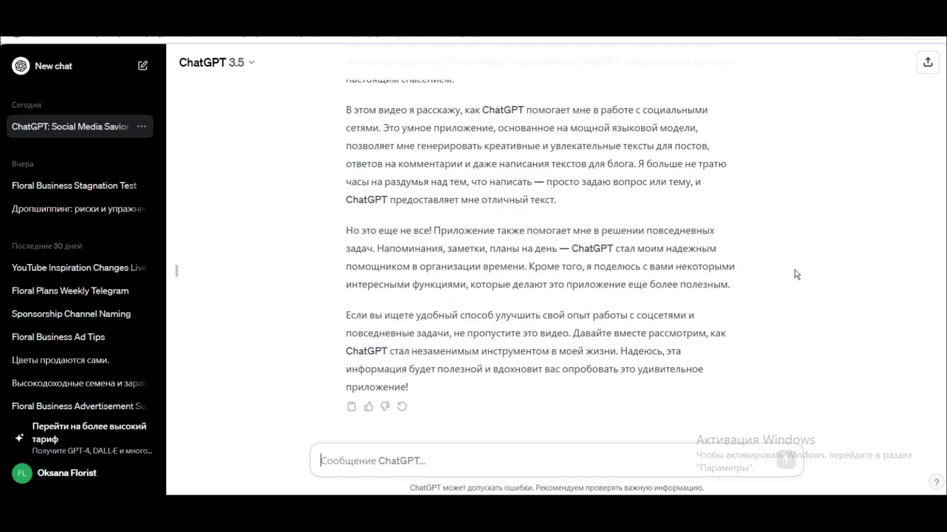
Copy the generated description from "Сегодня я хочу поделиться" through its last sentence
{"action": "scroll", "coordinate": [793, 269], "scroll_direction": "up", "scroll_amount": 5}
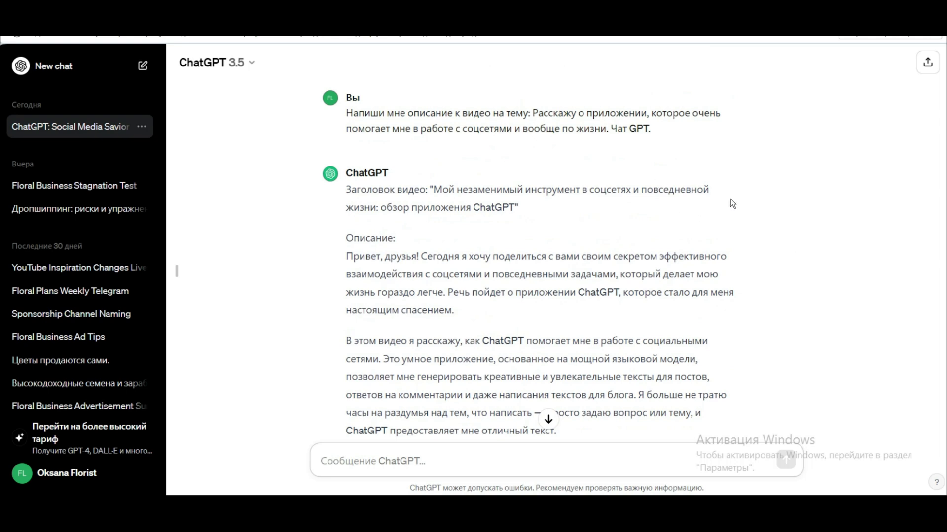
{"action": "scroll", "coordinate": [730, 199], "scroll_direction": "down", "scroll_amount": 1}
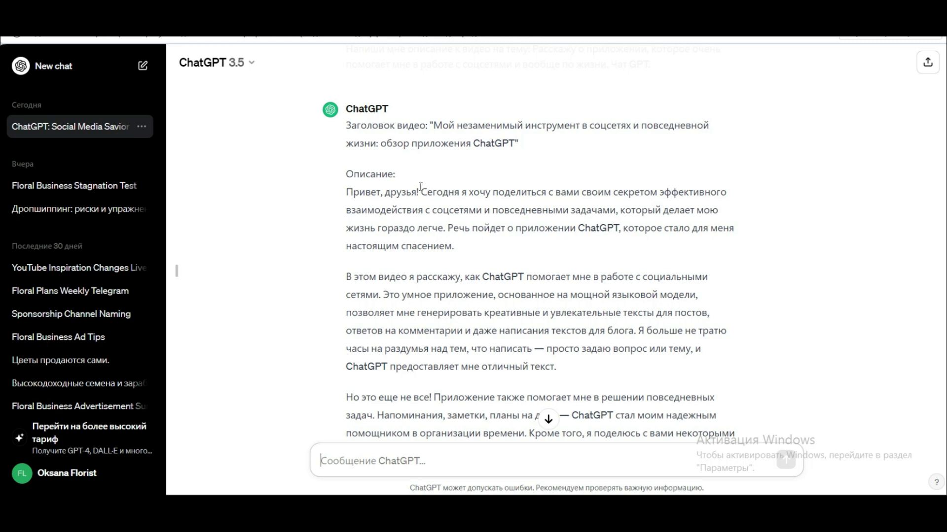
{"action": "left_click_drag", "start_coordinate": [423, 192], "coordinate": [676, 400]}
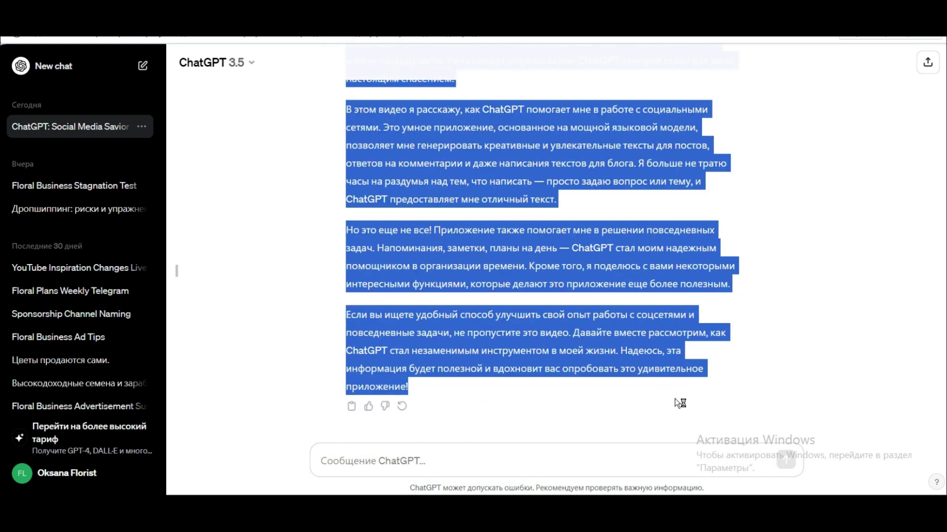
{"action": "right_click", "coordinate": [502, 145]}
{"action": "left_click", "coordinate": [531, 198]}
In YouTube Studio, paste the text under the link line in the video description and append the channel and social network links
{"action": "key", "text": "ctrl+Tab"}
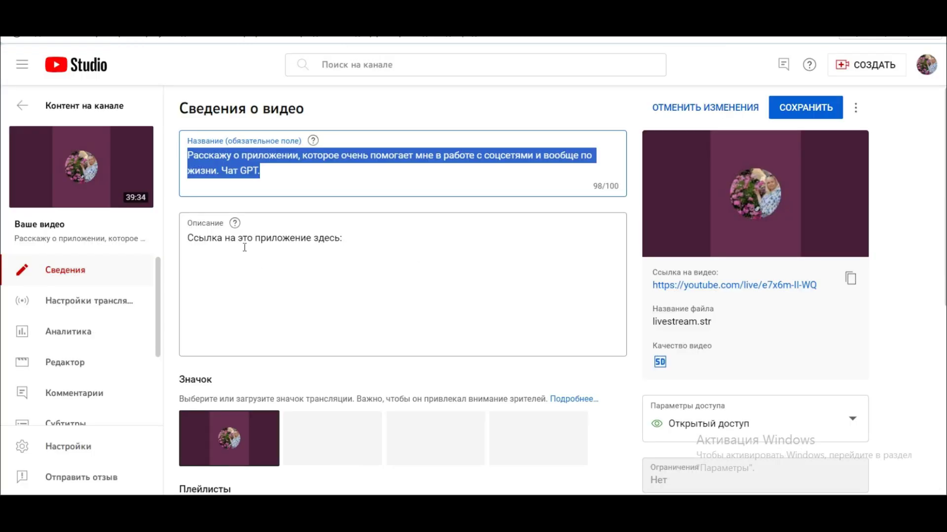
{"action": "left_click", "coordinate": [347, 237]}
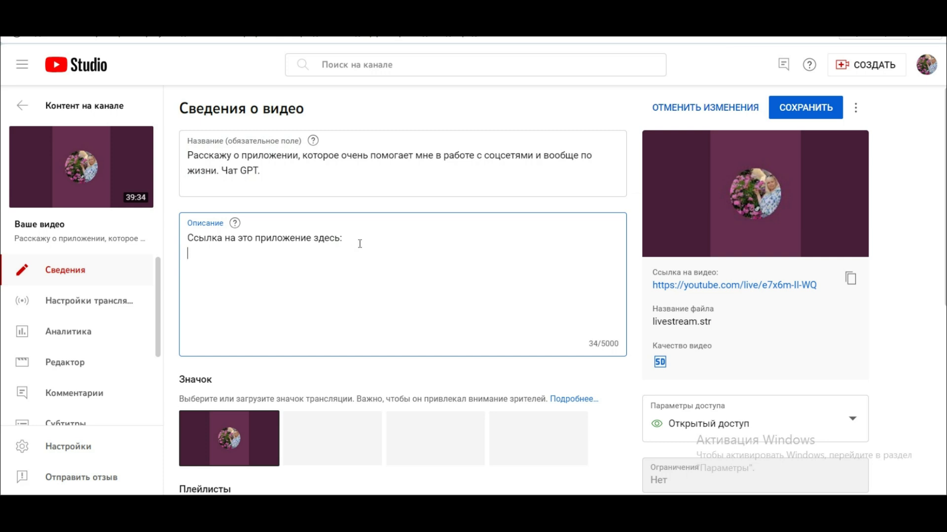
{"action": "key", "text": "ctrl+v"}
{"action": "scroll", "coordinate": [234, 281], "scroll_direction": "down", "scroll_amount": 3}
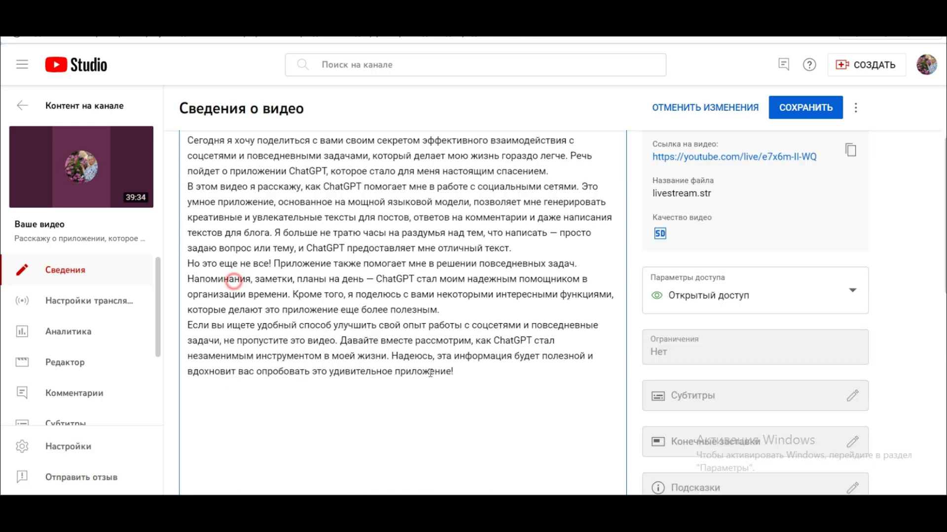
{"action": "key", "text": "ctrl+v"}
{"action": "scroll", "coordinate": [456, 326], "scroll_direction": "down", "scroll_amount": 5}
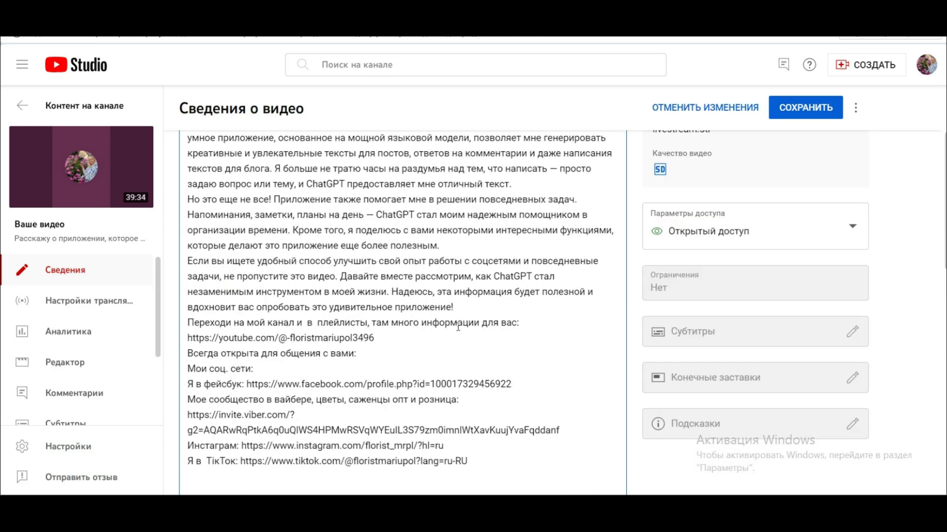
Add the video to the playlists "Рост и развитие, когда все рухнуло...", "Бизнес Online." and "Прямые трансляции"
{"action": "scroll", "coordinate": [458, 327], "scroll_direction": "down", "scroll_amount": 4}
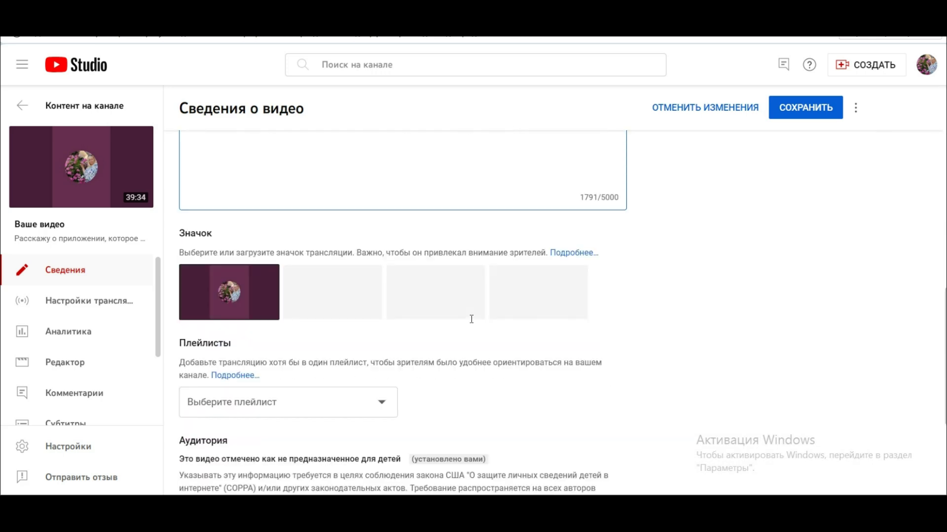
{"action": "left_click", "coordinate": [383, 407]}
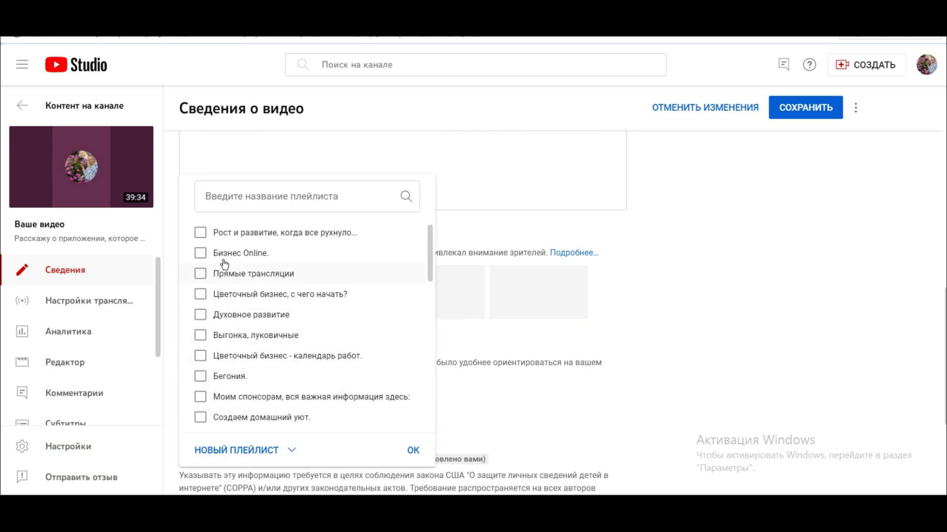
{"action": "left_click", "coordinate": [201, 275]}
{"action": "left_click", "coordinate": [200, 233]}
{"action": "left_click", "coordinate": [200, 253]}
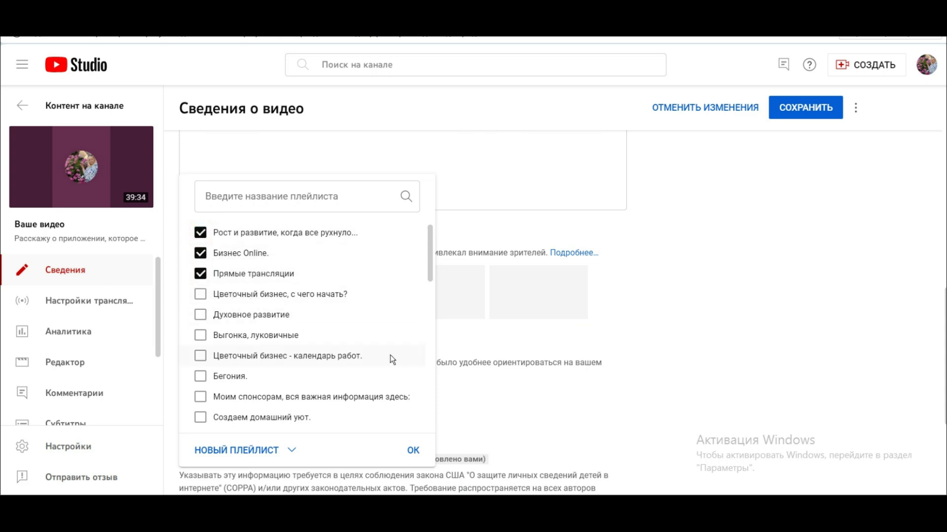
{"action": "left_click", "coordinate": [412, 451]}
Expand the additional video settings and go to the tags section
{"action": "scroll", "coordinate": [508, 365], "scroll_direction": "down", "scroll_amount": 4}
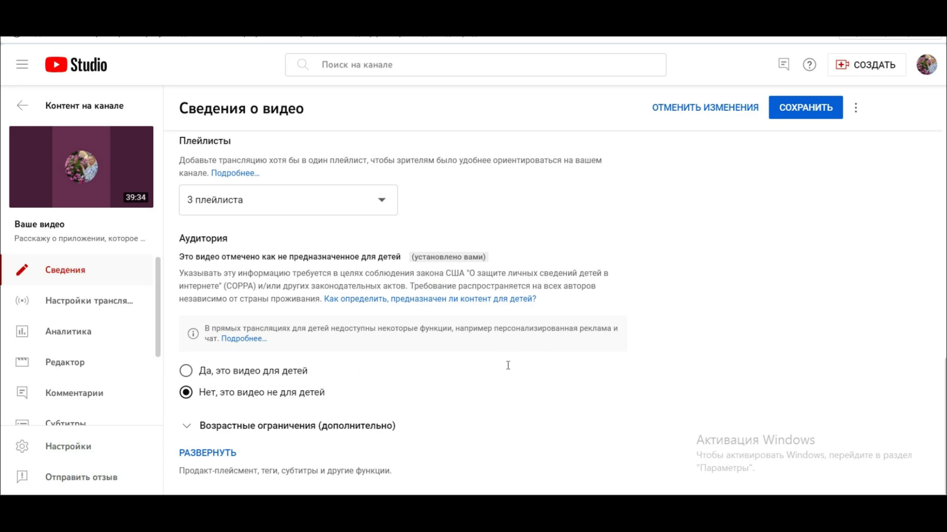
{"action": "left_click", "coordinate": [216, 453]}
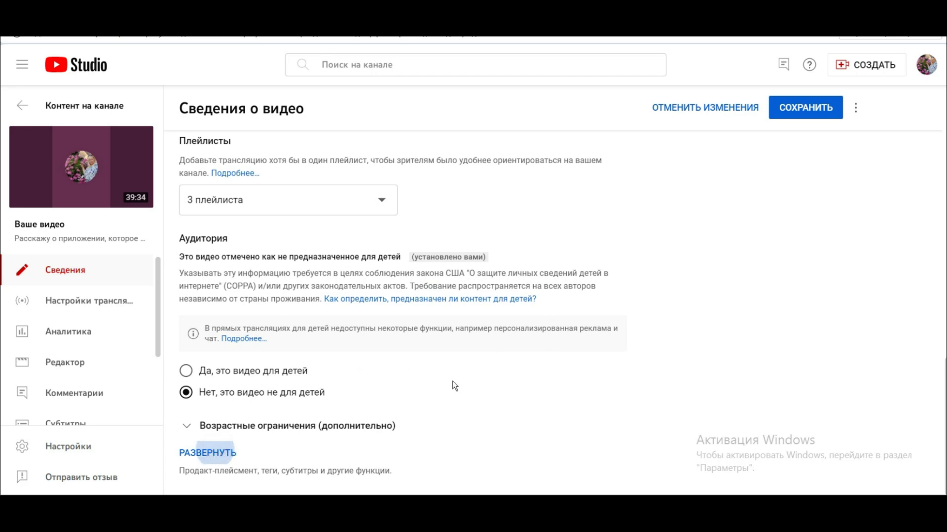
{"action": "scroll", "coordinate": [452, 386], "scroll_direction": "down", "scroll_amount": 10}
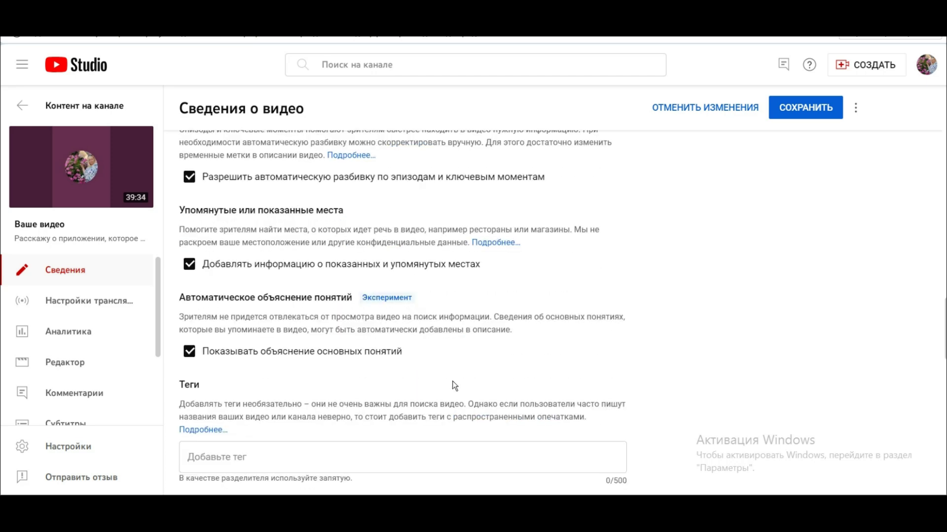
{"action": "scroll", "coordinate": [382, 351], "scroll_direction": "down", "scroll_amount": 6}
{"action": "scroll", "coordinate": [380, 347], "scroll_direction": "up", "scroll_amount": 4}
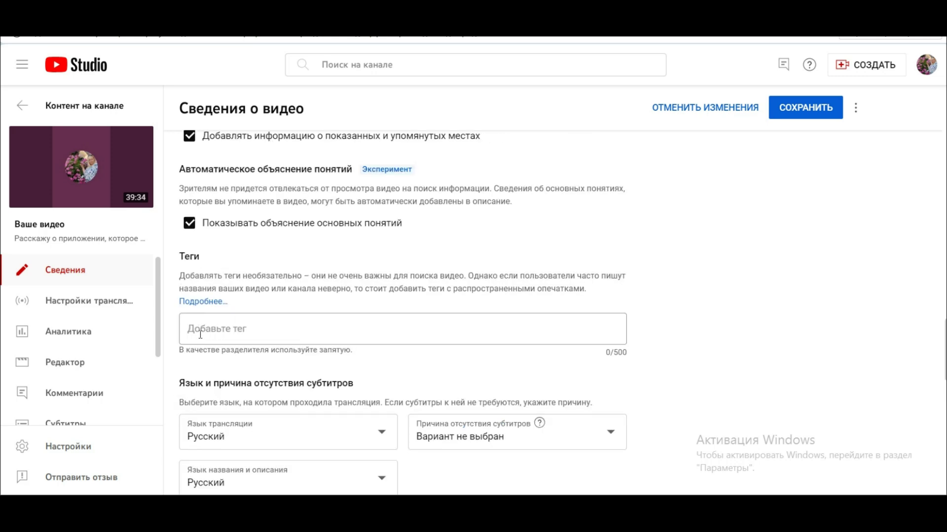
Ask ChatGPT "Напиши мне 25 ключевых слов, через запятую для видео на тему:" followed by the copied video title
{"action": "type", "text": "Напи"}
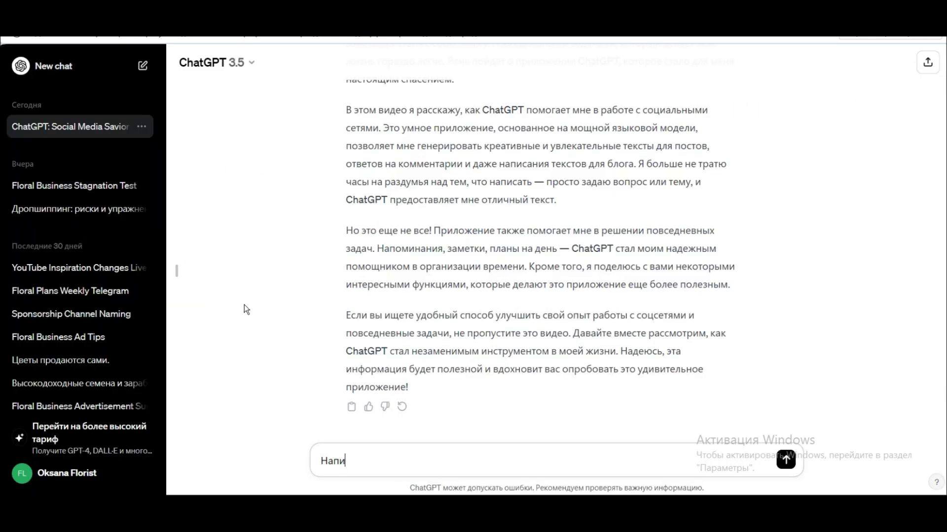
{"action": "type", "text": "ши мне 25 ключевых слов, через запятую для видео на тем"}
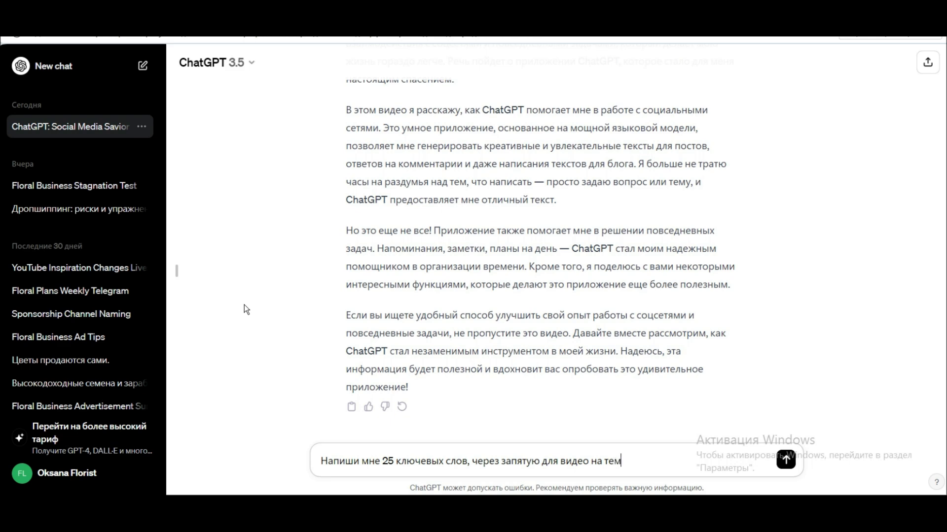
{"action": "type", "text": "у:"}
{"action": "key", "text": "shift+Return"}
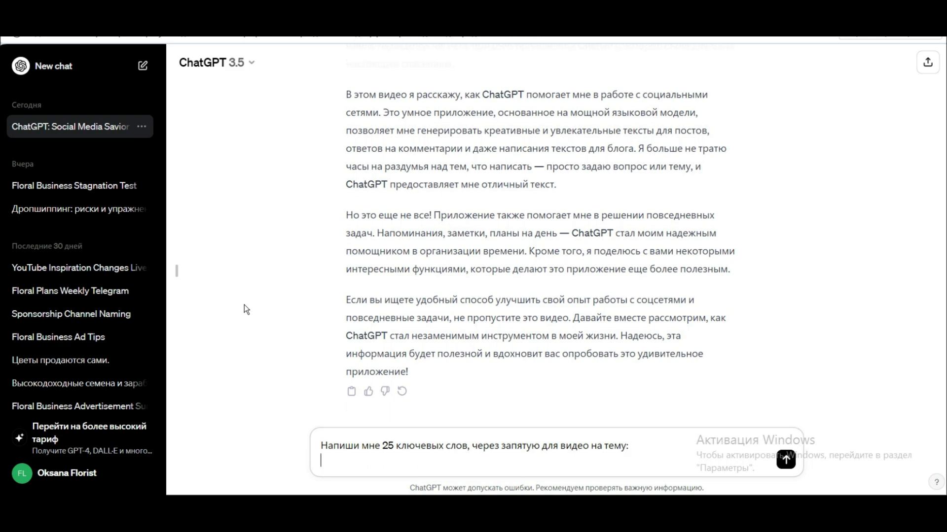
{"action": "right_click", "coordinate": [322, 462]}
{"action": "left_click", "coordinate": [352, 363]}
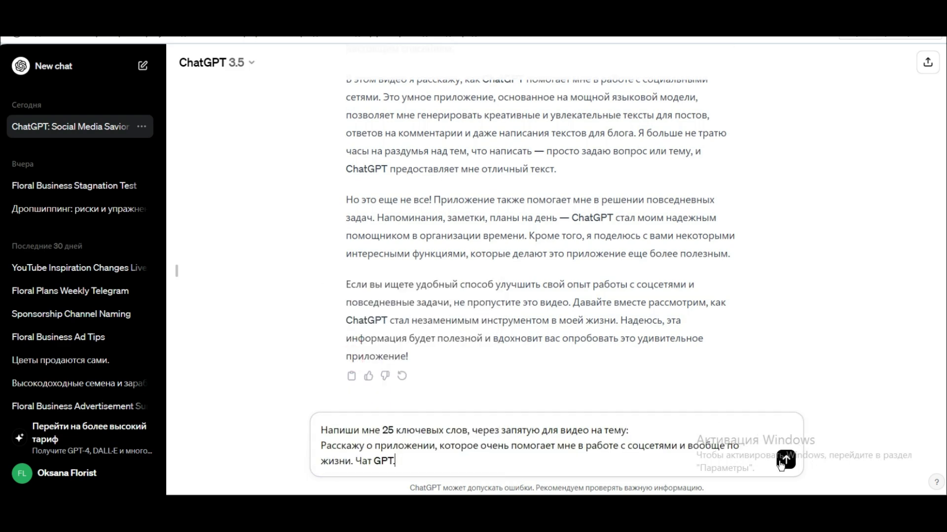
{"action": "left_click", "coordinate": [784, 461]}
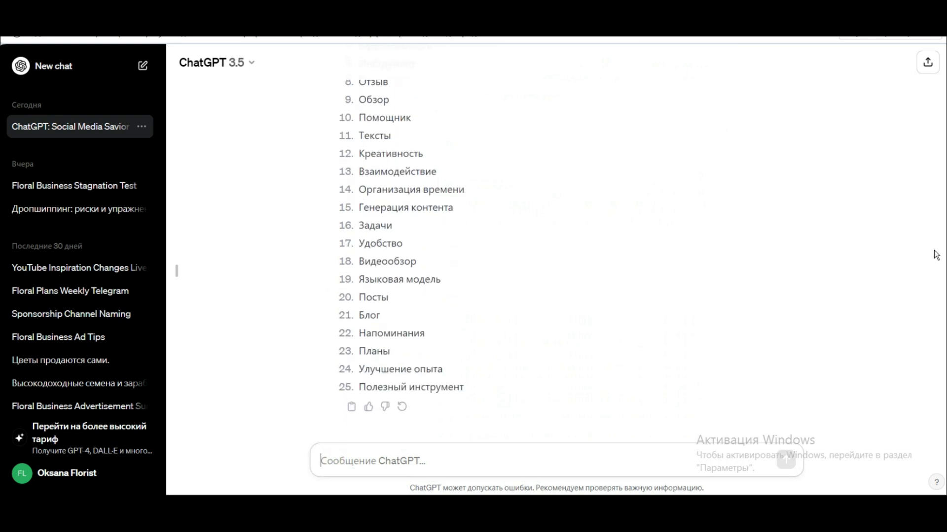
Send ChatGPT the follow-up request "Все тоже самое через запятую"
{"action": "type", "text": "Все тоже самое чере"}
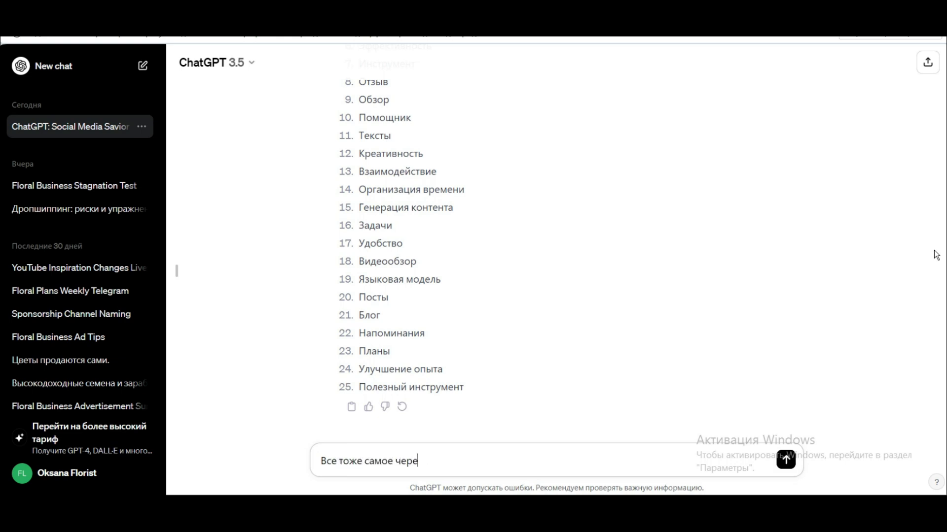
{"action": "type", "text": "з запятую"}
{"action": "key", "text": "Return"}
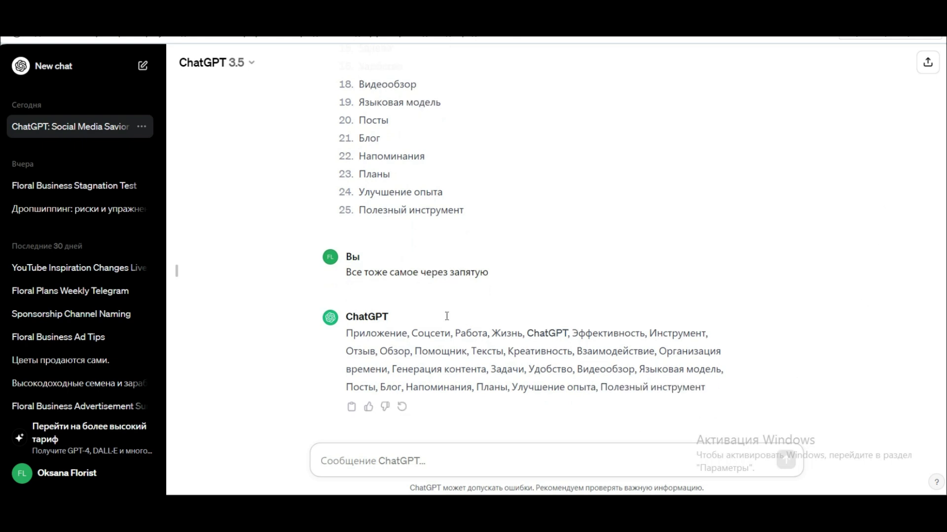
Copy the comma-separated keywords, translate them into Ukrainian in Google's translator and copy the translation
{"action": "left_click_drag", "start_coordinate": [346, 333], "coordinate": [731, 410]}
{"action": "left_click", "coordinate": [543, 308]}
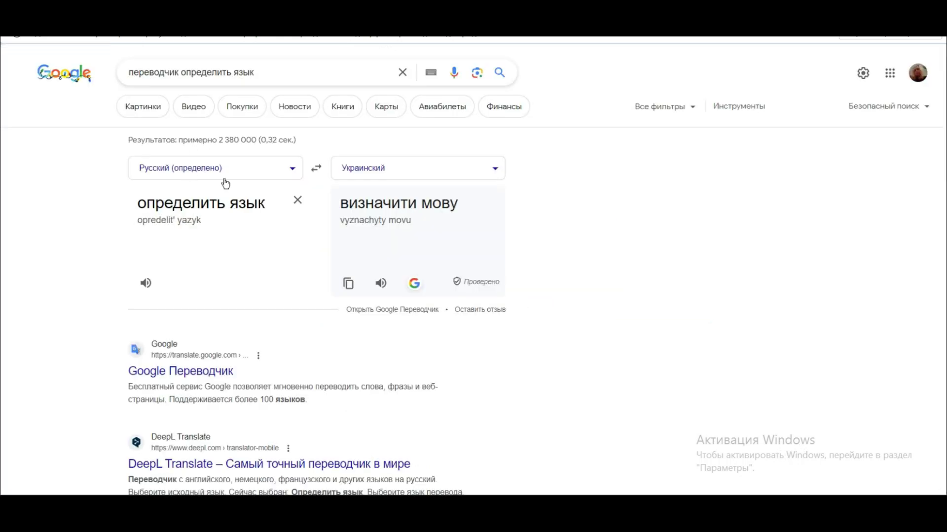
{"action": "left_click", "coordinate": [296, 203]}
{"action": "right_click", "coordinate": [163, 204]}
{"action": "left_click", "coordinate": [189, 279]}
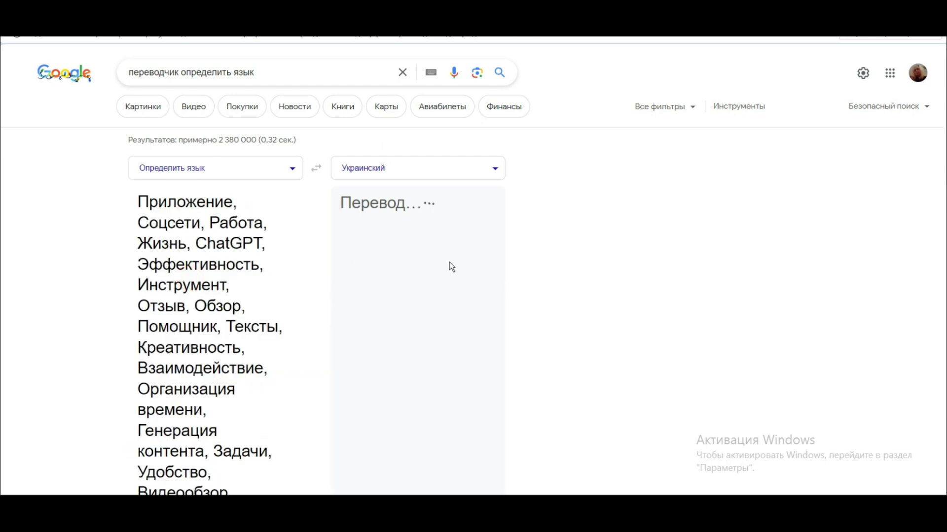
{"action": "scroll", "coordinate": [447, 267], "scroll_direction": "down", "scroll_amount": 9}
{"action": "scroll", "coordinate": [386, 348], "scroll_direction": "down", "scroll_amount": 2}
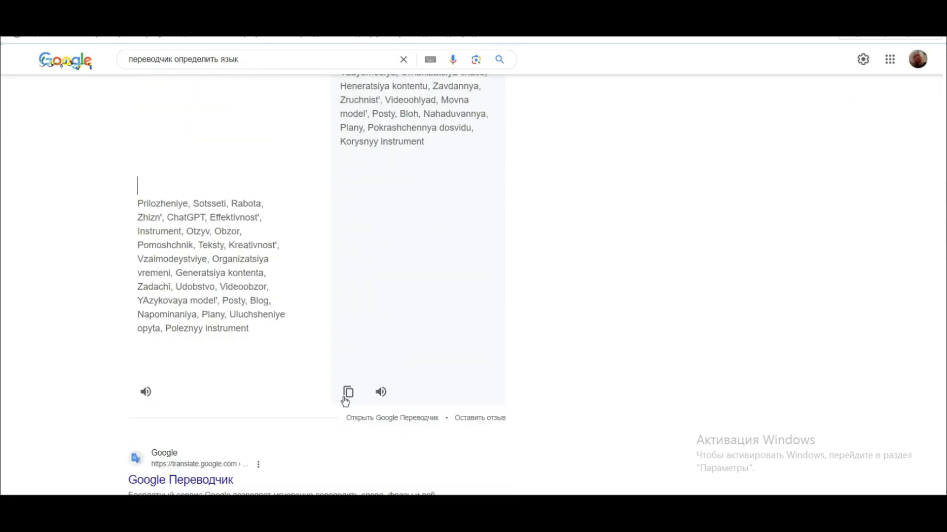
{"action": "left_click", "coordinate": [348, 392]}
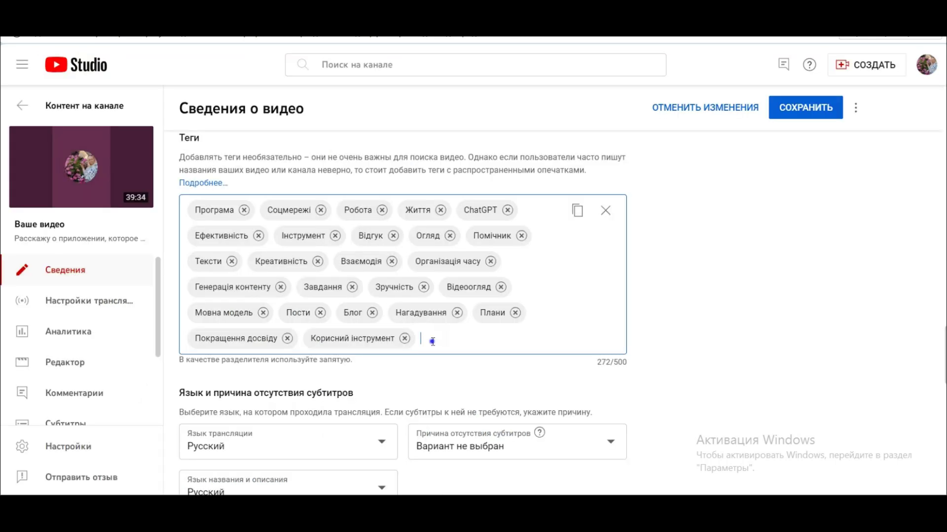
Add the Russian keywords and "квіти" after the Ukrainian ones in the video's YouTube Studio tags
{"action": "right_click", "coordinate": [432, 341]}
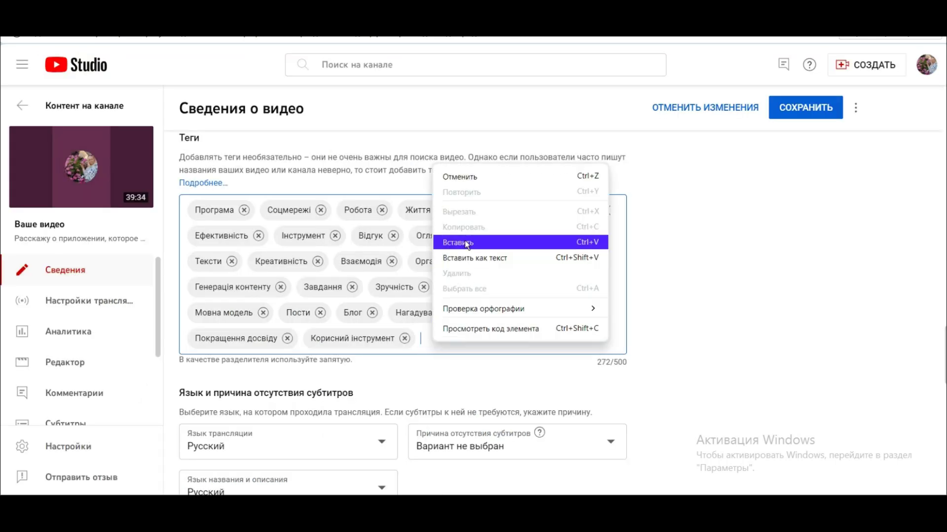
{"action": "left_click", "coordinate": [466, 241]}
{"action": "scroll", "coordinate": [609, 303], "scroll_direction": "down", "scroll_amount": 6}
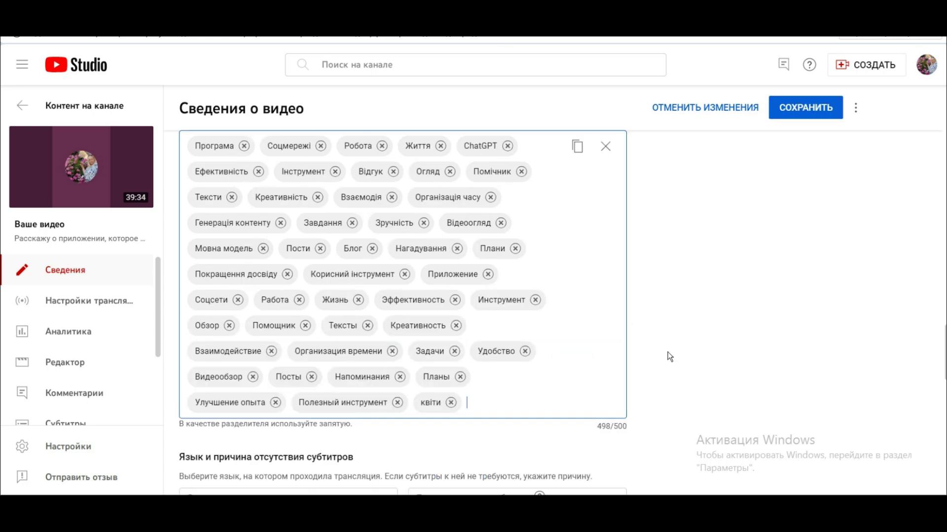
Save the changes to the video details
{"action": "scroll", "coordinate": [576, 322], "scroll_direction": "down", "scroll_amount": 5}
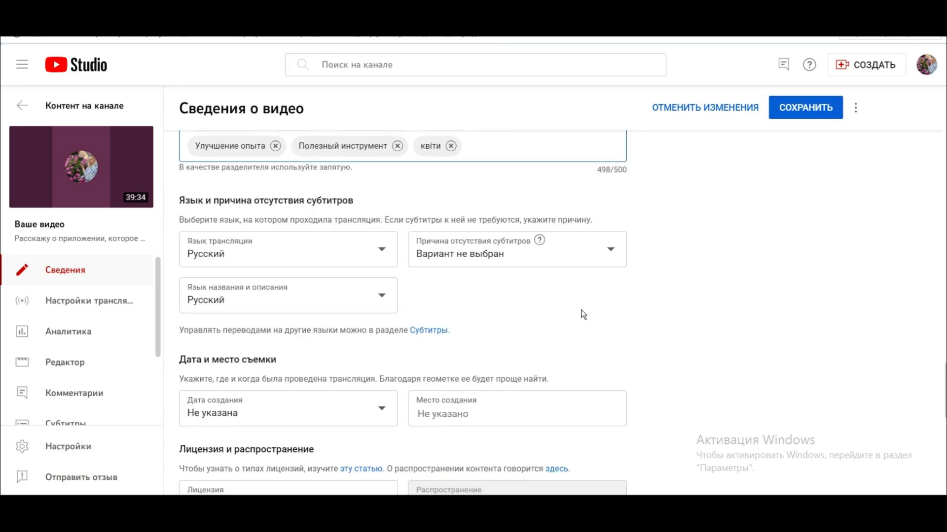
{"action": "scroll", "coordinate": [580, 310], "scroll_direction": "down", "scroll_amount": 5}
{"action": "left_click", "coordinate": [793, 124]}
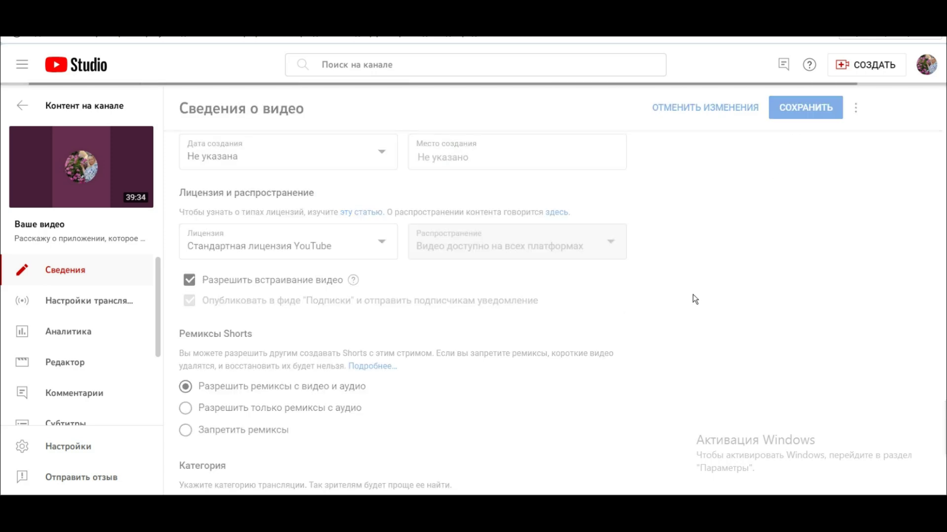
{"action": "scroll", "coordinate": [693, 295], "scroll_direction": "up", "scroll_amount": 10}
{"action": "scroll", "coordinate": [693, 295], "scroll_direction": "up", "scroll_amount": 10}
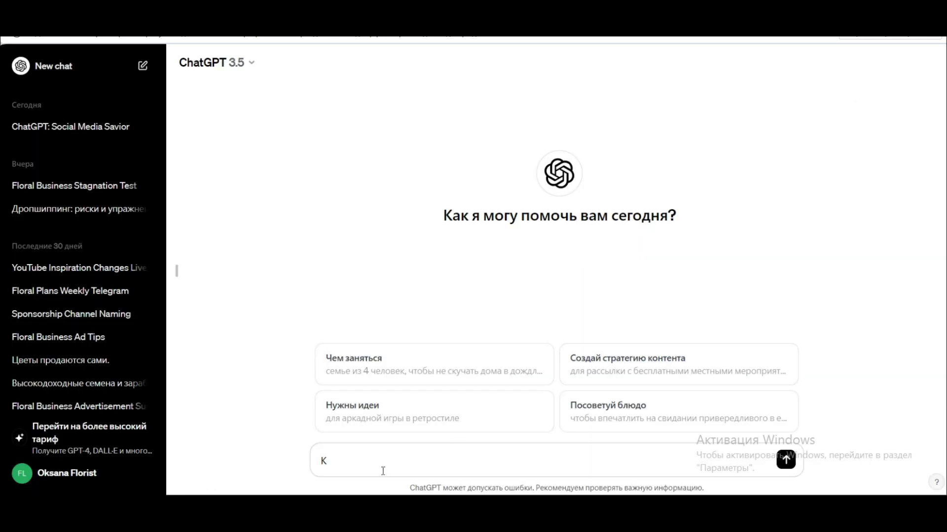
Clear the stray letter from the message field of a new ChatGPT chat
{"action": "left_click", "coordinate": [328, 462]}
{"action": "key", "text": "BackSpace"}
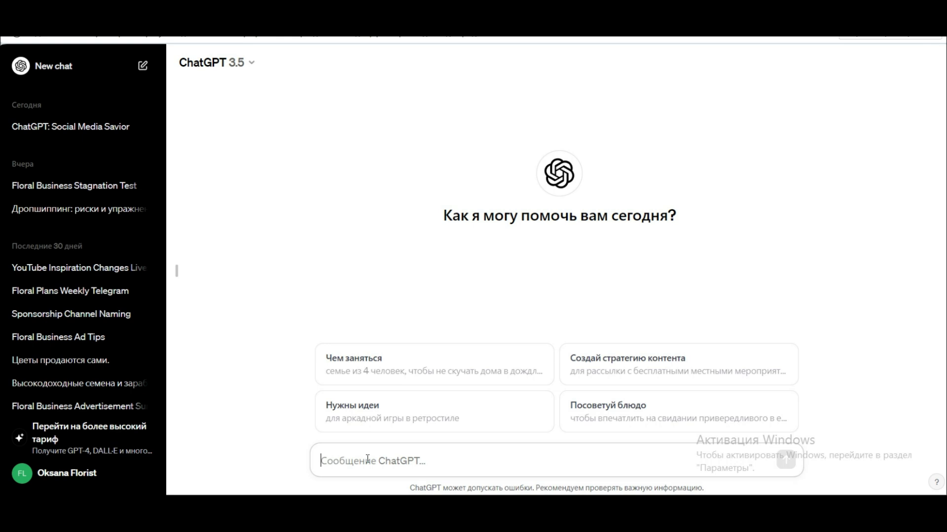